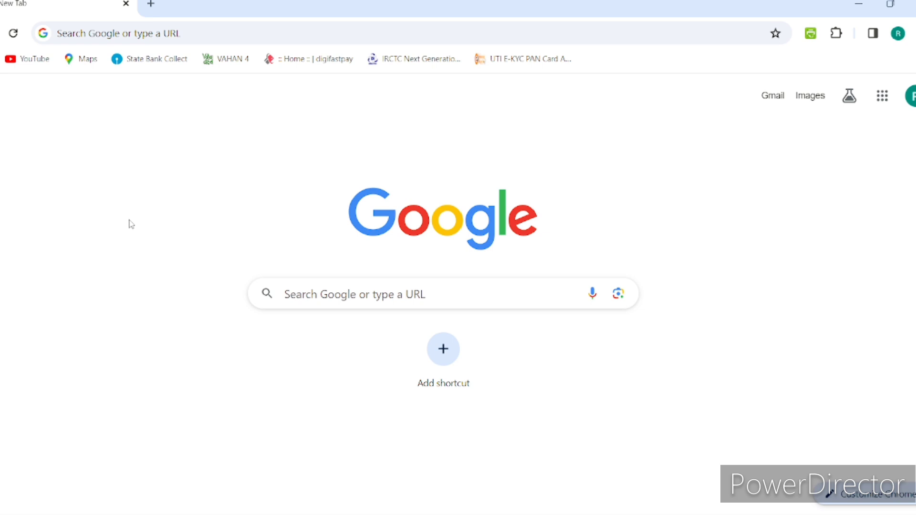
Open the eminencedigitech.in website and go to its member login page.
click(168, 31)
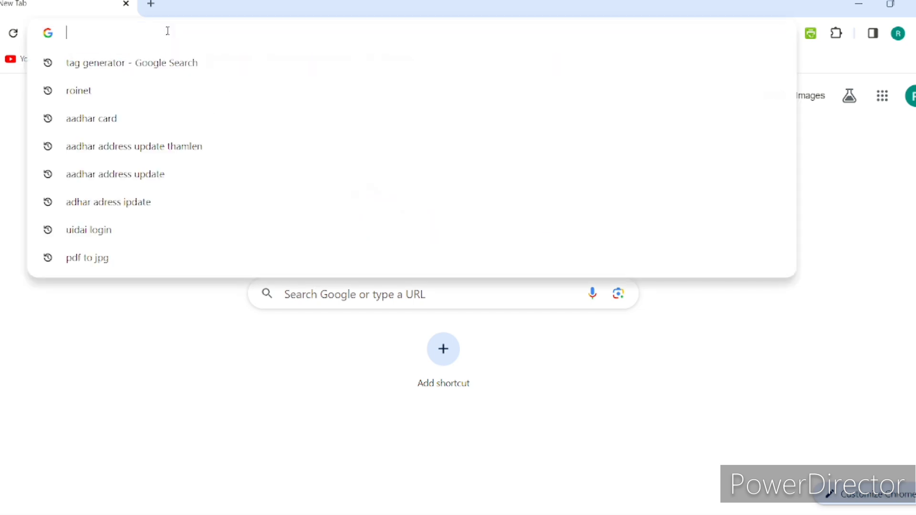
text(emi)
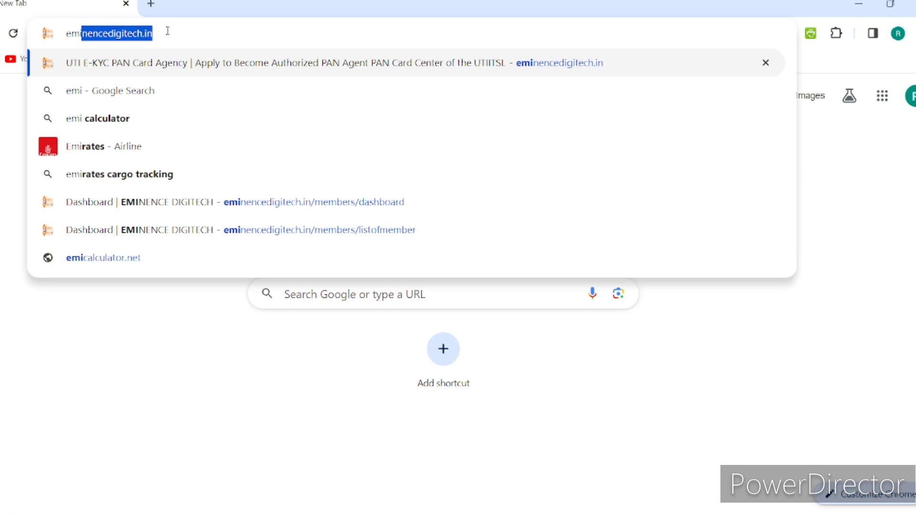
text(nencedigitech.in)
key(Return)
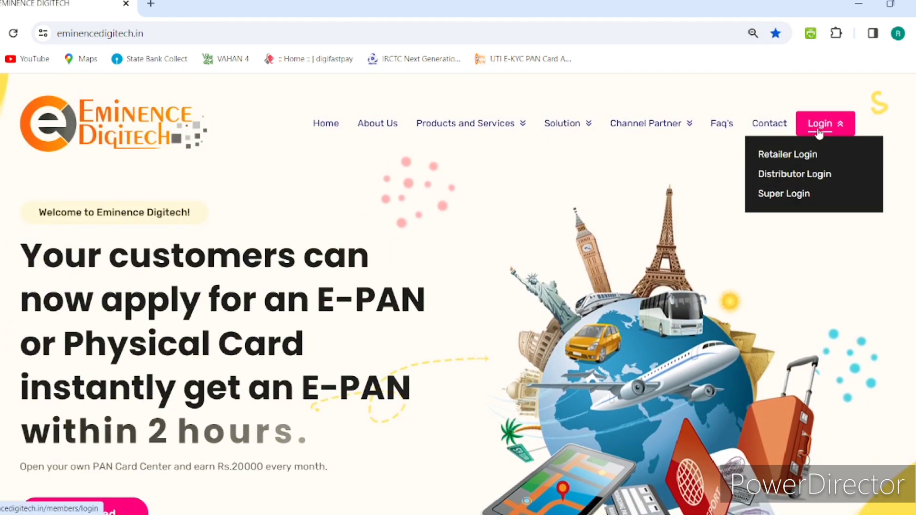
click(819, 132)
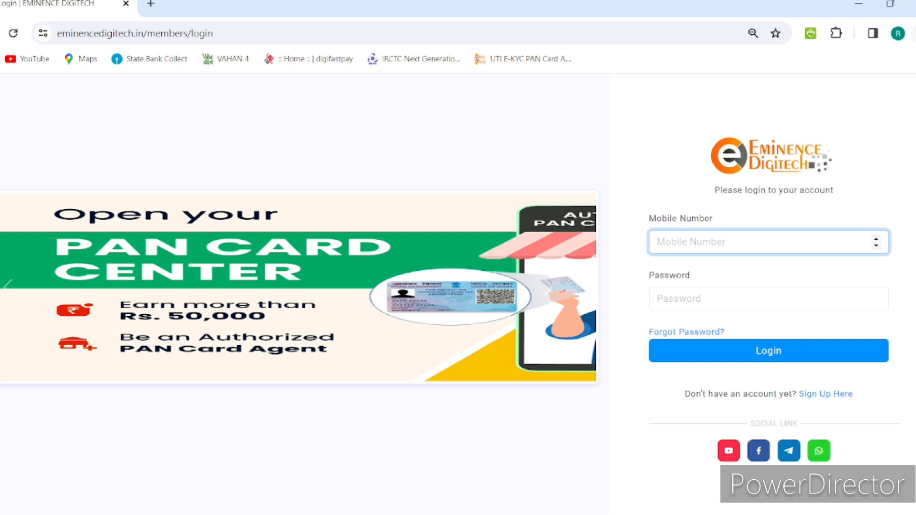
Clear the browser's all-time browsing history, cookies and cached files, then close the settings and history pages.
click(910, 33)
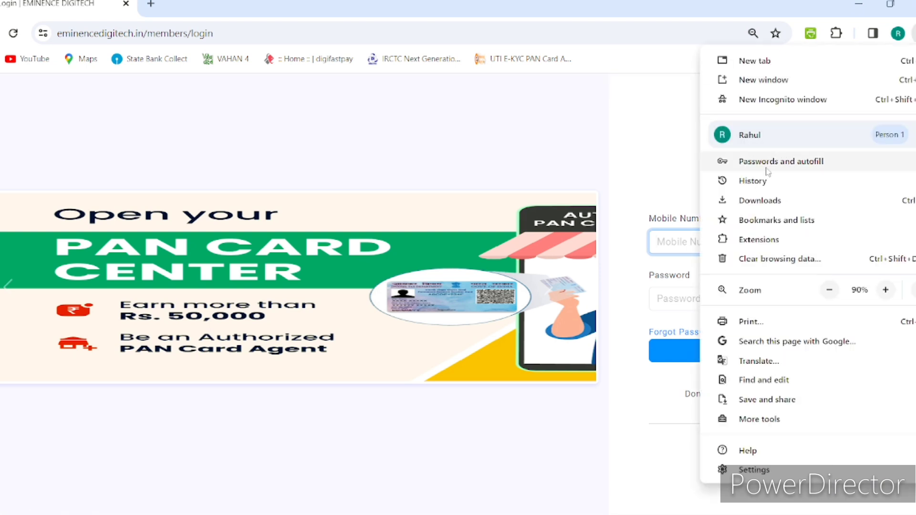
mouse_move(759, 181)
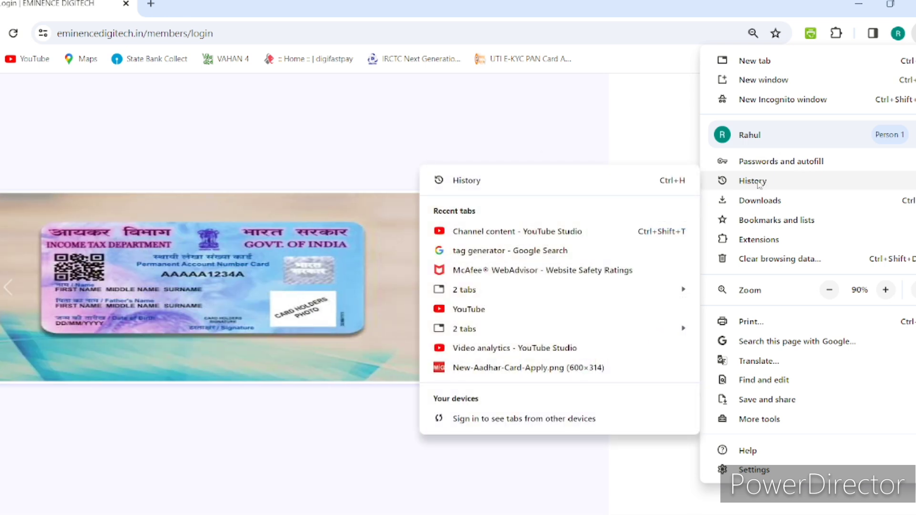
click(488, 181)
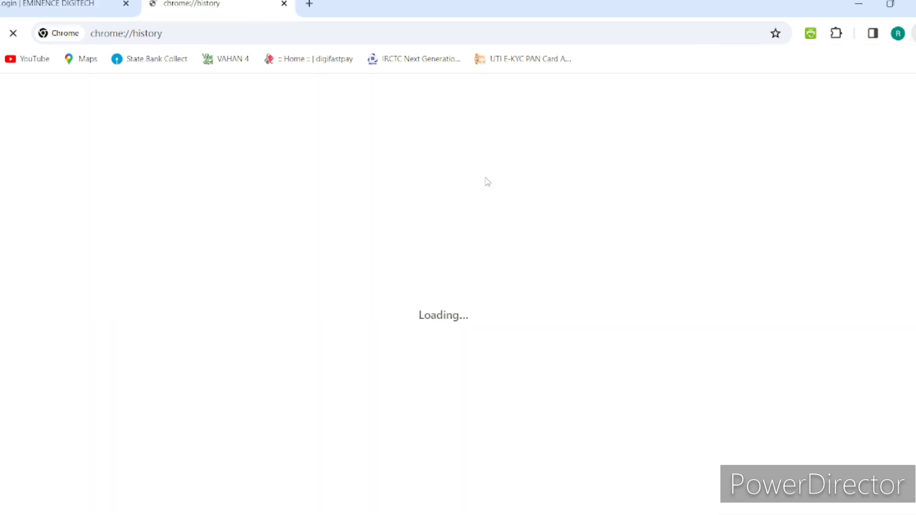
click(51, 190)
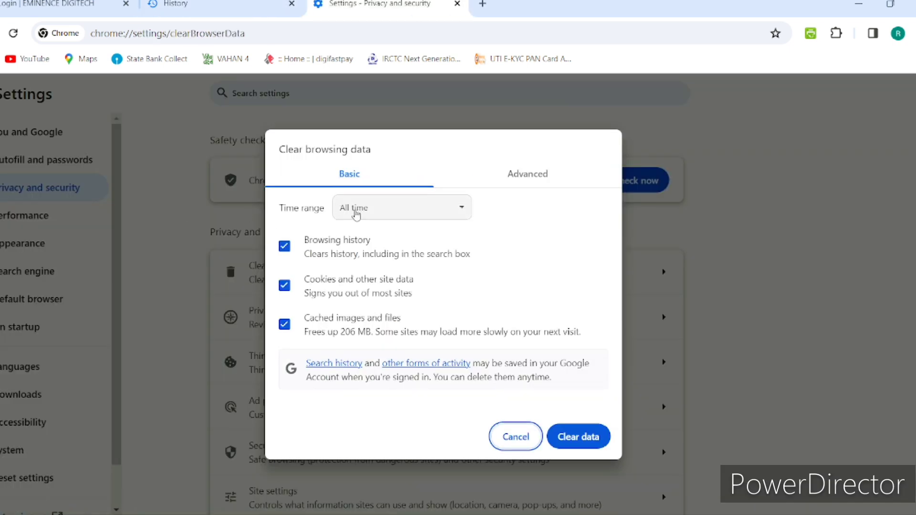
click(399, 208)
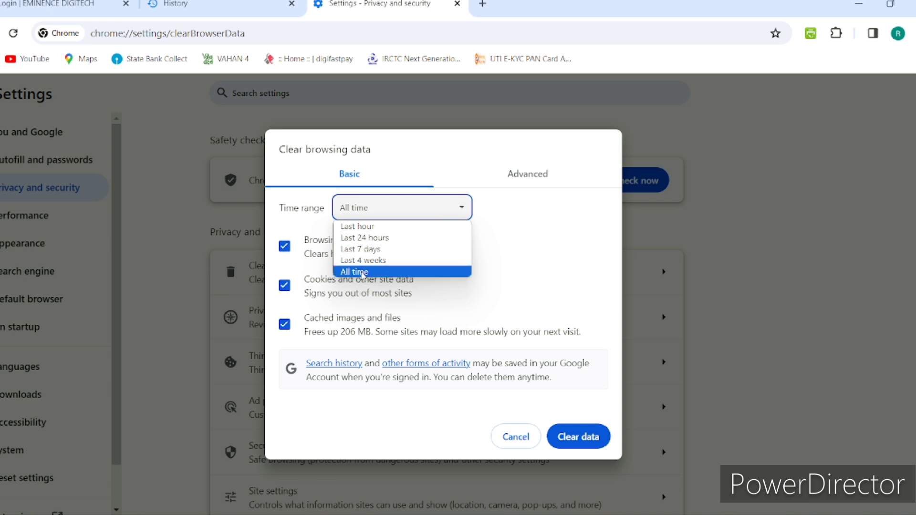
click(362, 272)
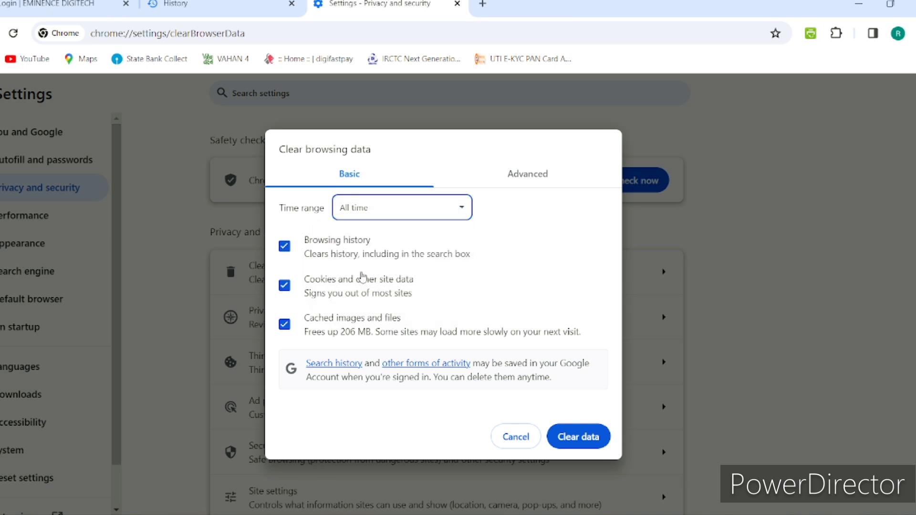
click(580, 438)
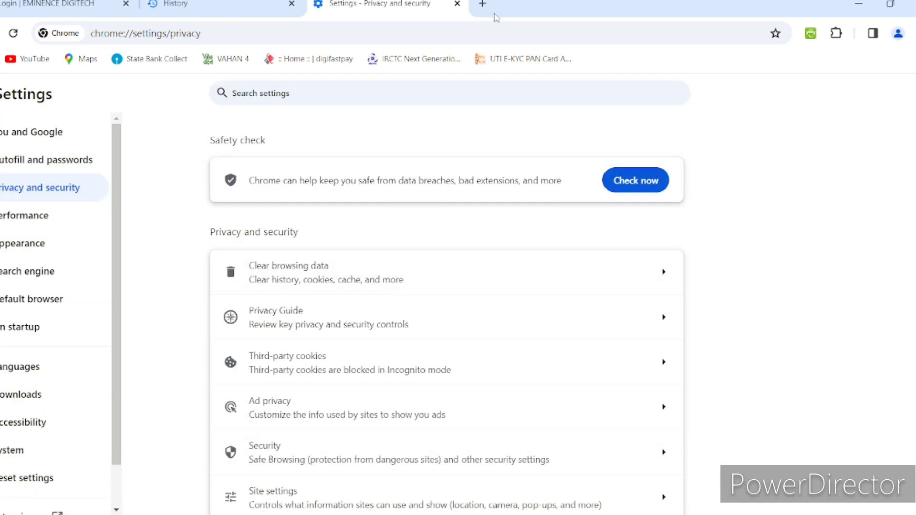
click(456, 5)
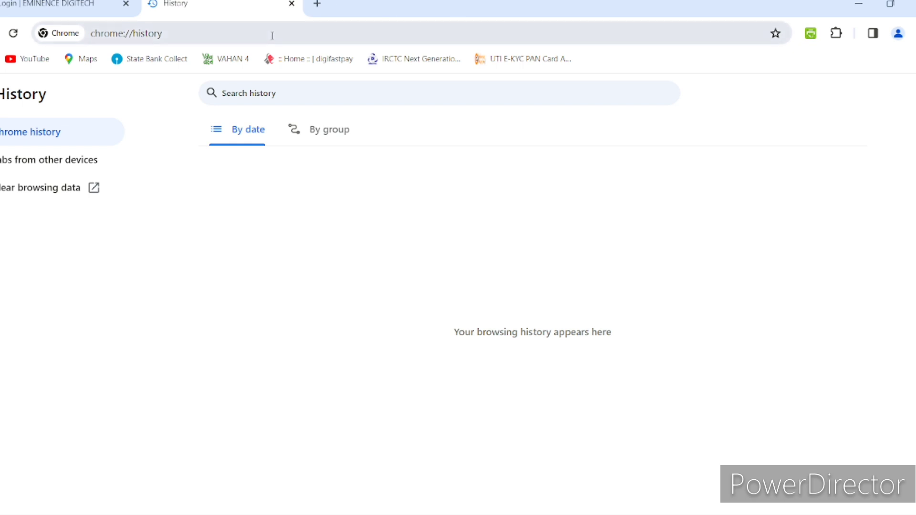
click(291, 4)
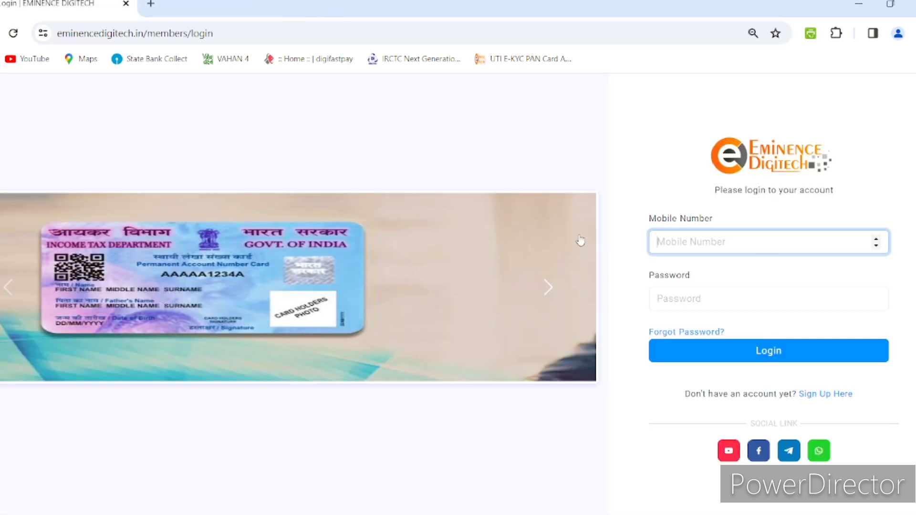
Request the forgotten password by submitting the account's mobile number as username, and return to the login page.
click(699, 334)
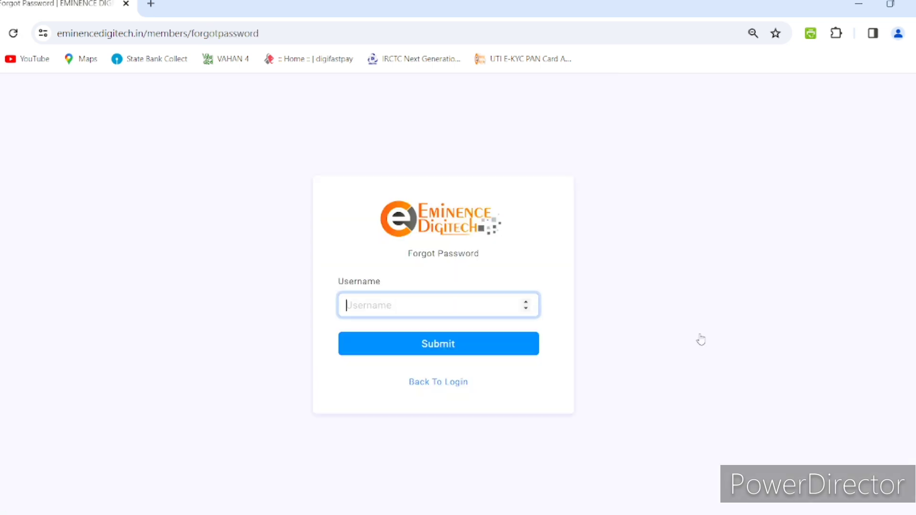
click(365, 306)
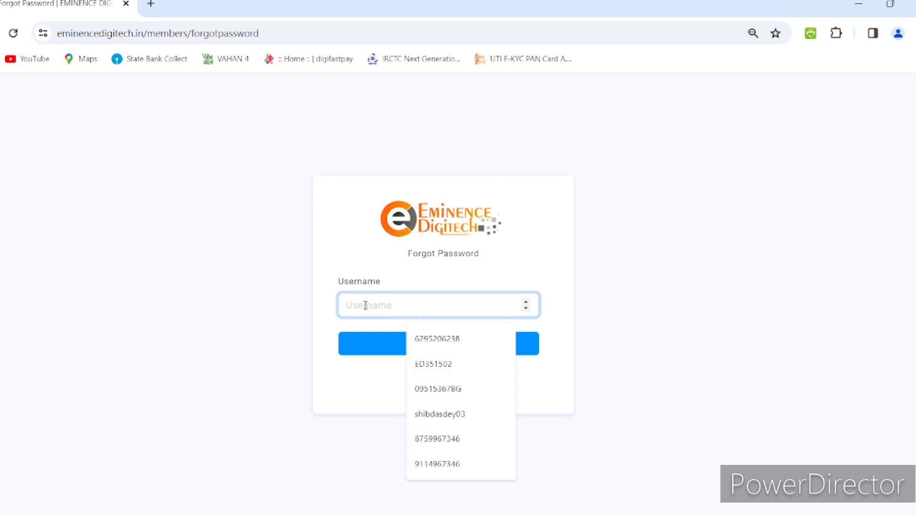
click(360, 261)
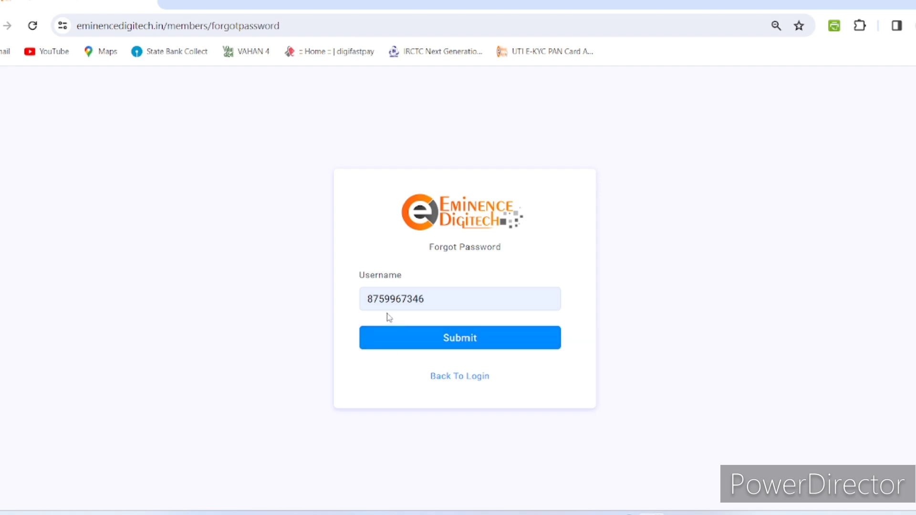
click(424, 338)
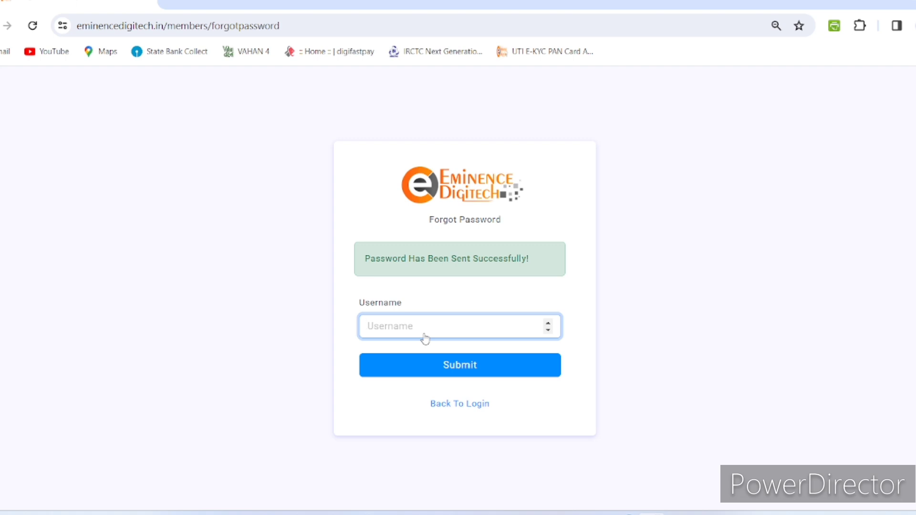
click(451, 405)
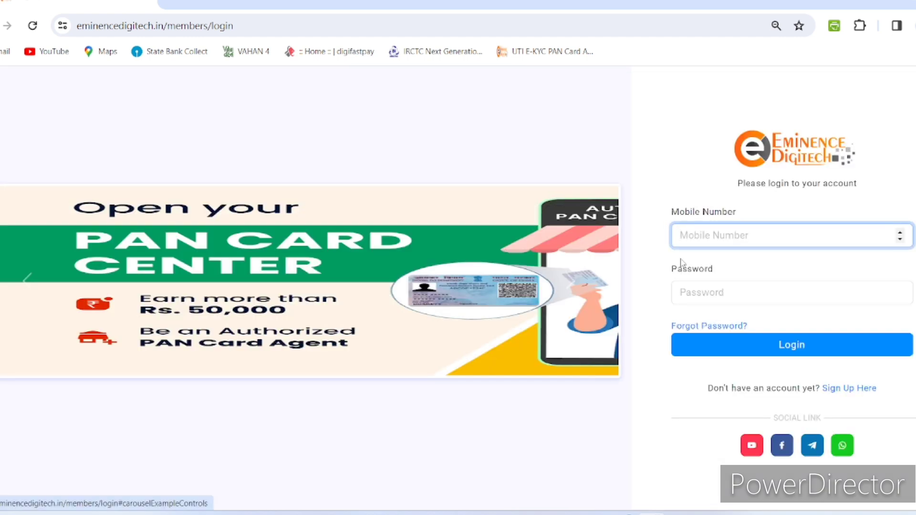
Log in with the account's mobile number and password, and verify the one-time password.
click(704, 237)
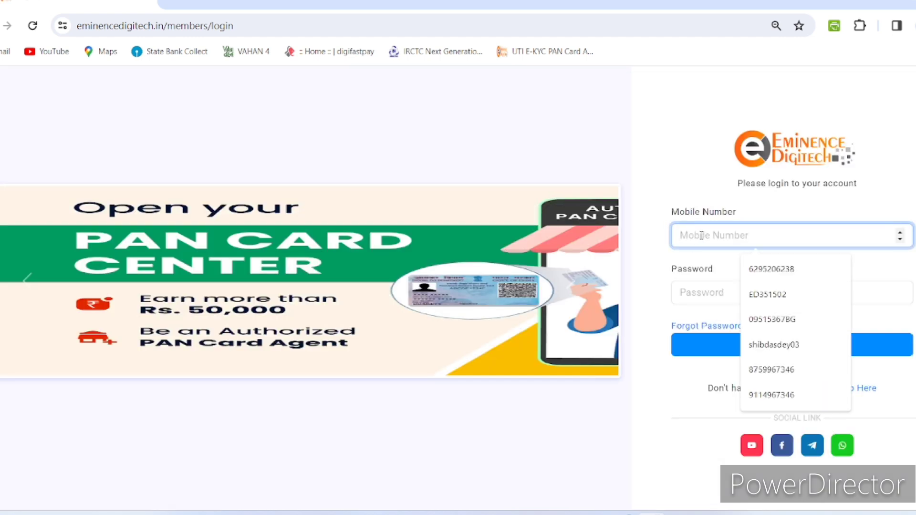
click(686, 166)
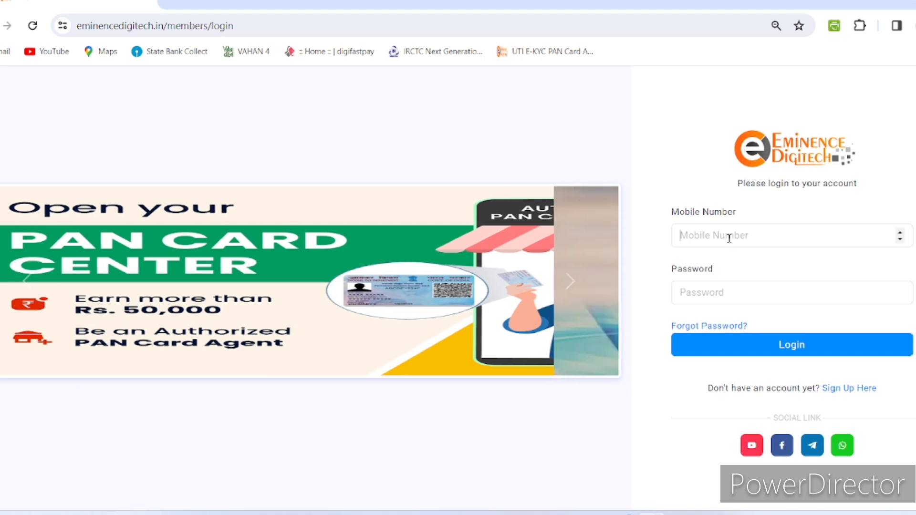
click(729, 237)
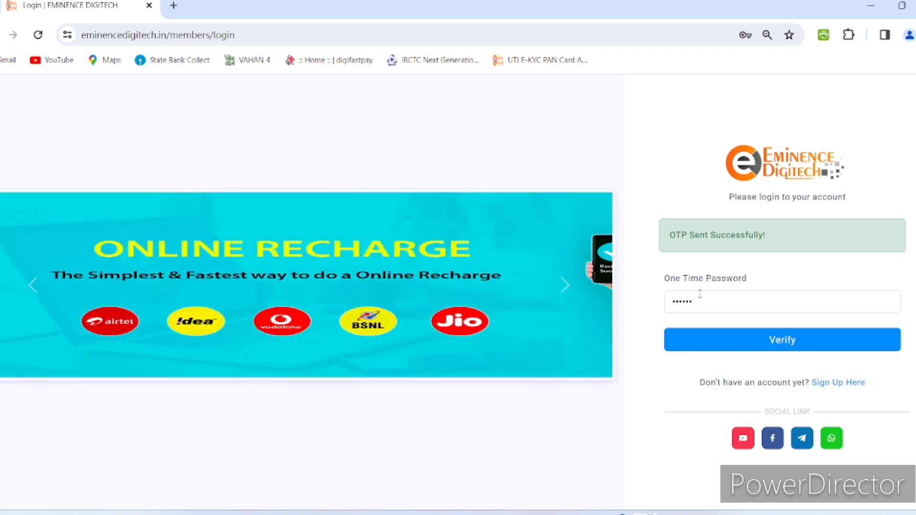
click(774, 341)
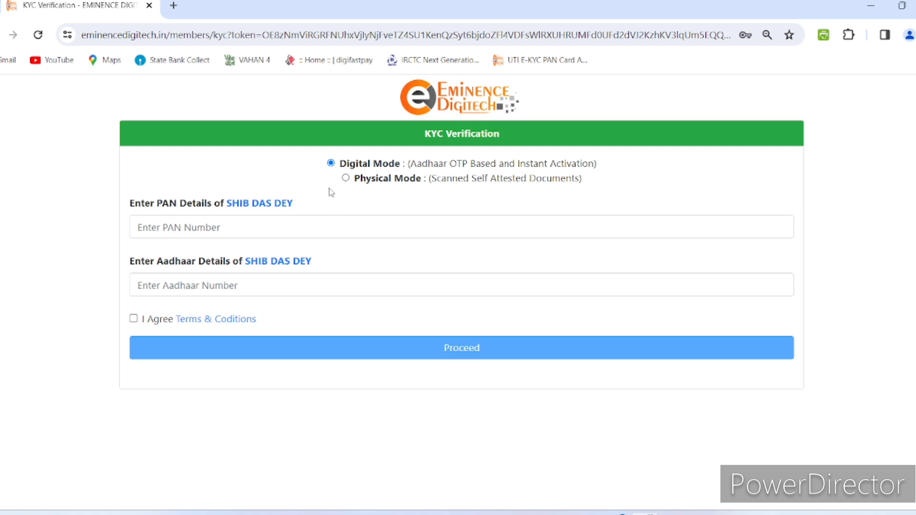
Submit the Digital Mode KYC form with the PAN number, Aadhaar number, captcha text and agreement to the terms.
click(161, 226)
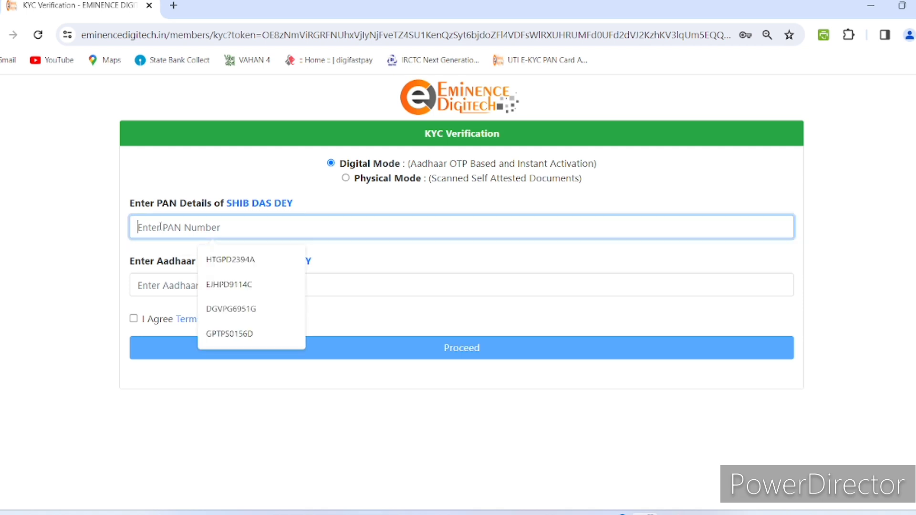
click(151, 282)
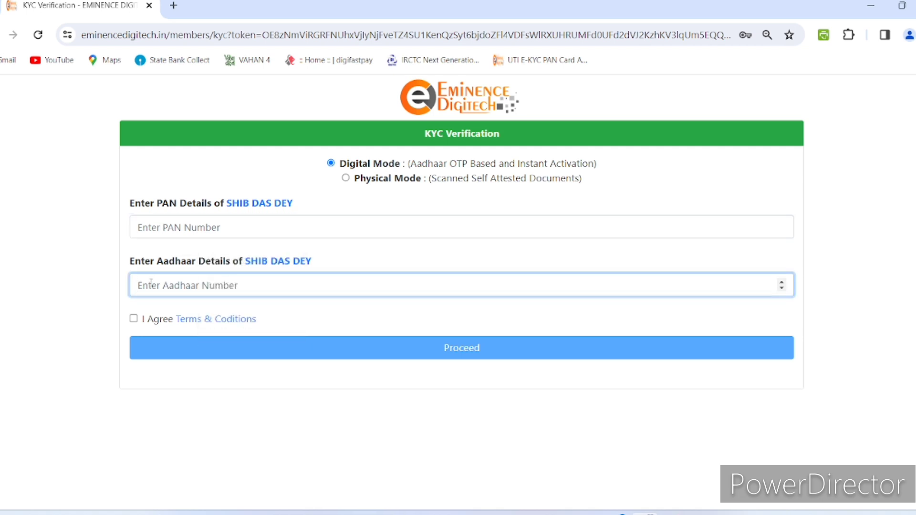
click(135, 319)
click(135, 319)
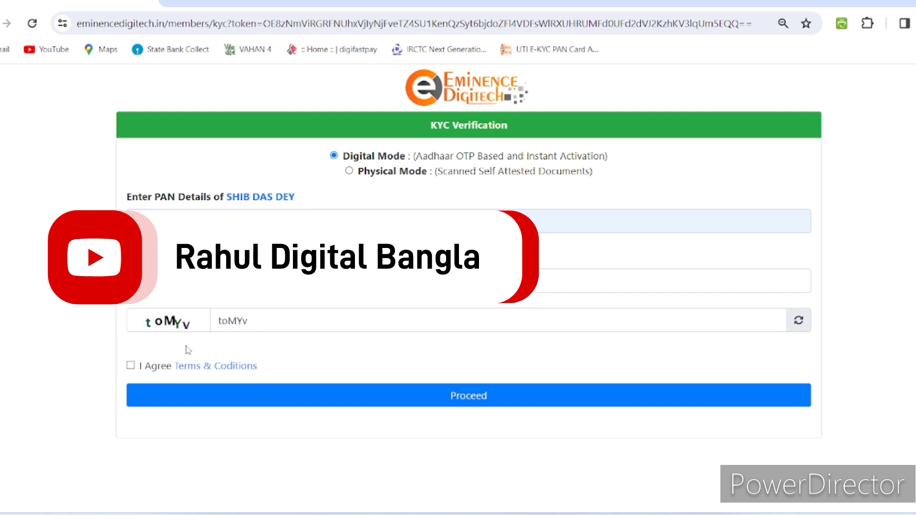
click(131, 365)
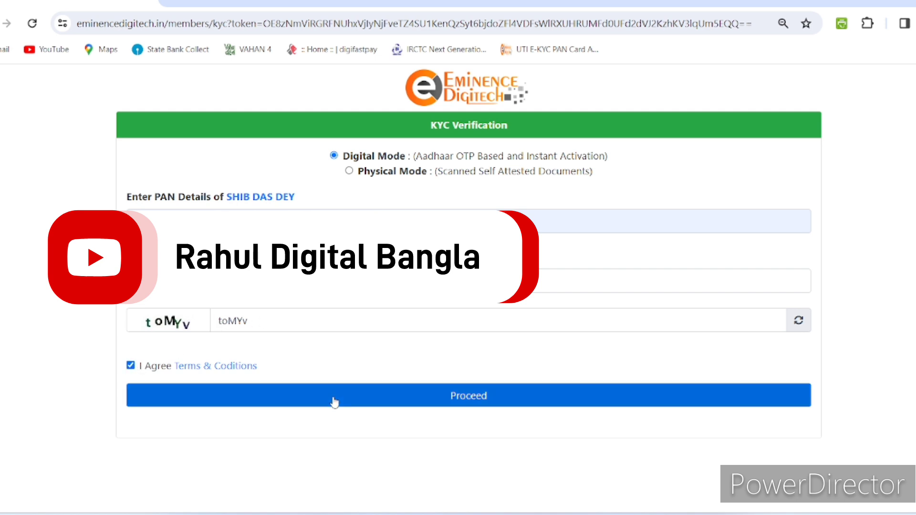
click(373, 396)
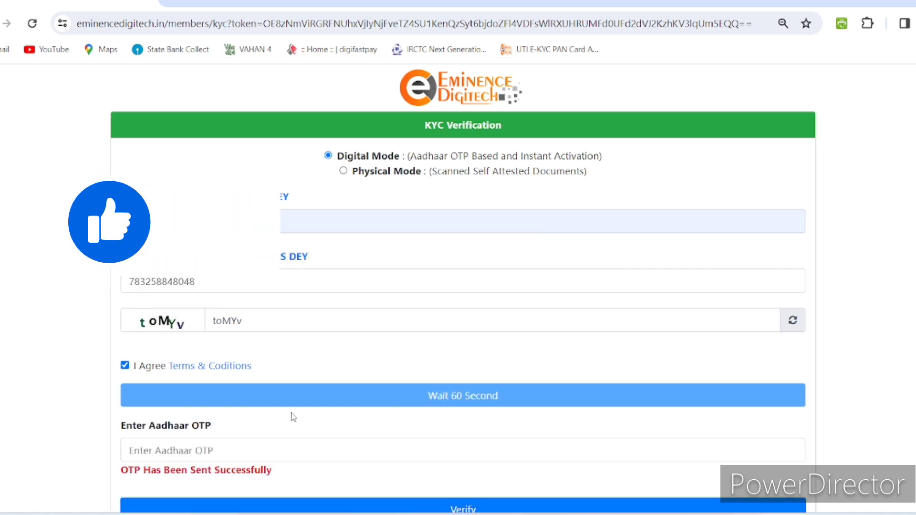
Enter the Aadhaar OTP, verify it and confirm the KYC submission to reach the dashboard.
scroll(293, 416, down, 1)
click(185, 425)
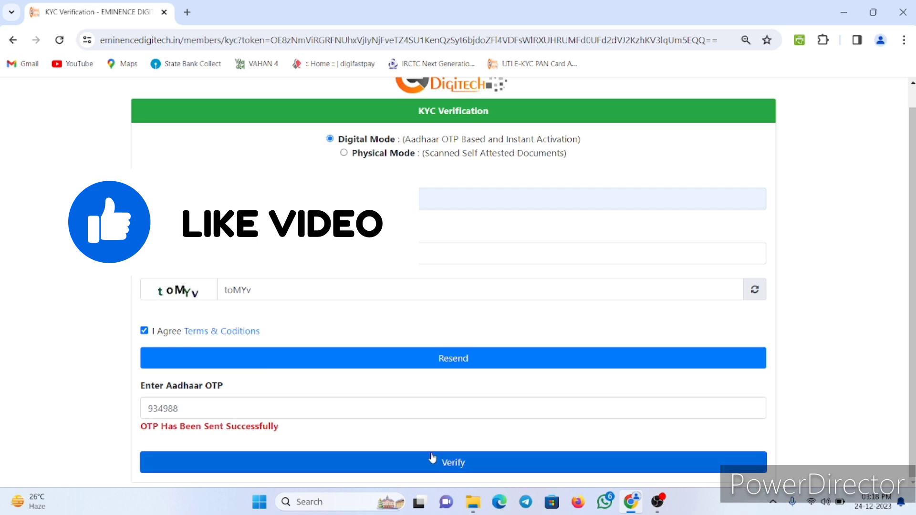
click(450, 463)
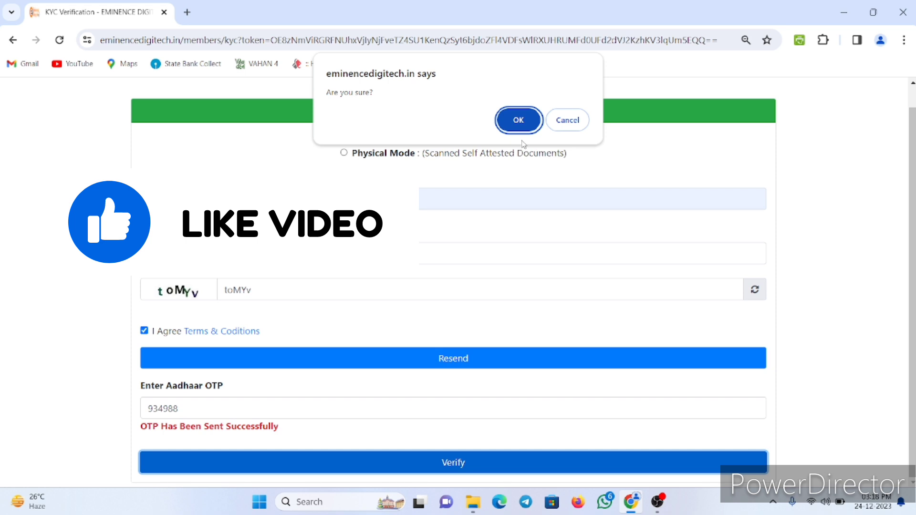
click(517, 120)
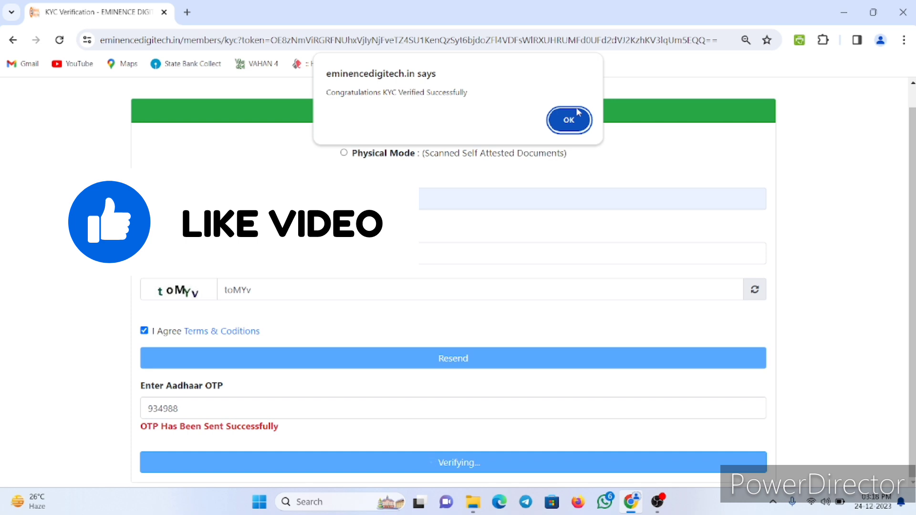
click(577, 114)
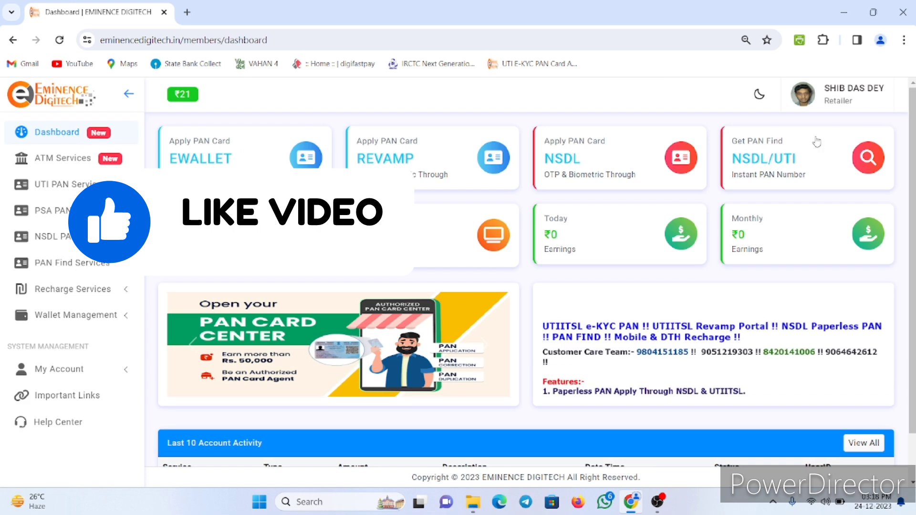
Open the account profile, set two-factor authentication to 2FA OFF and submit the profile update.
click(840, 99)
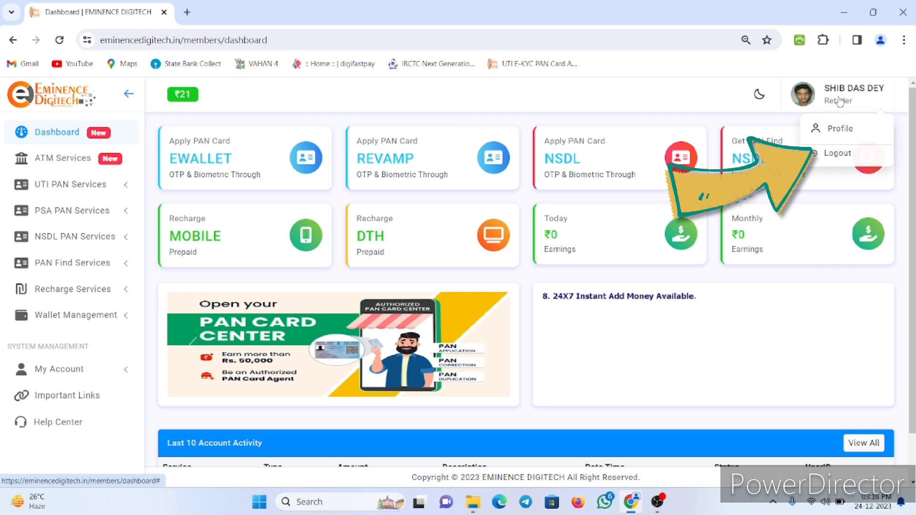
click(837, 128)
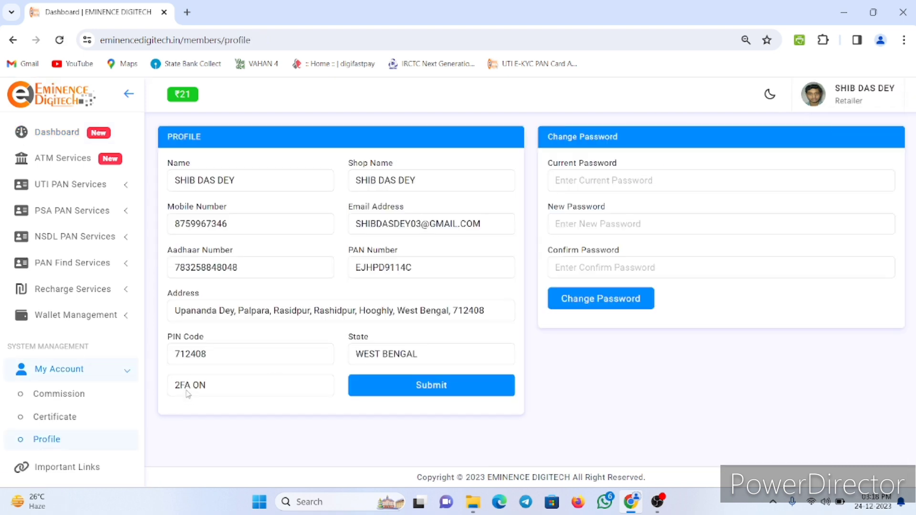
click(217, 390)
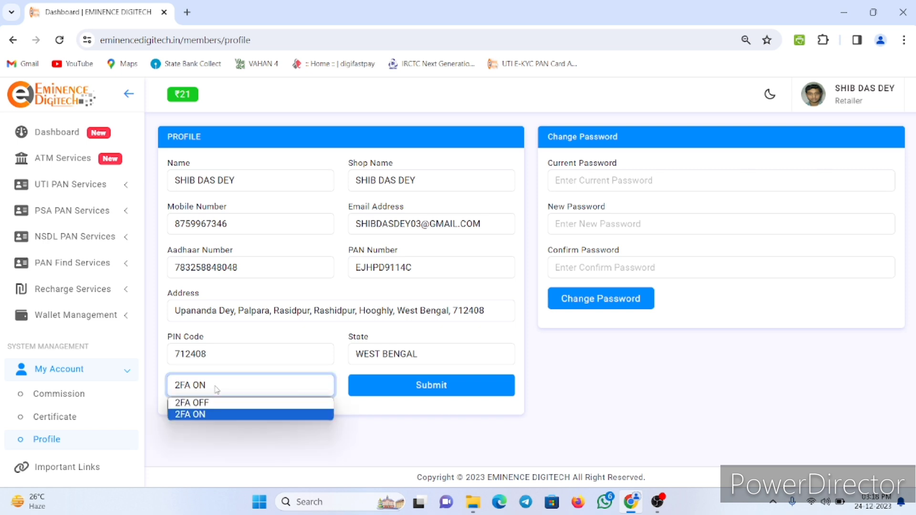
click(207, 403)
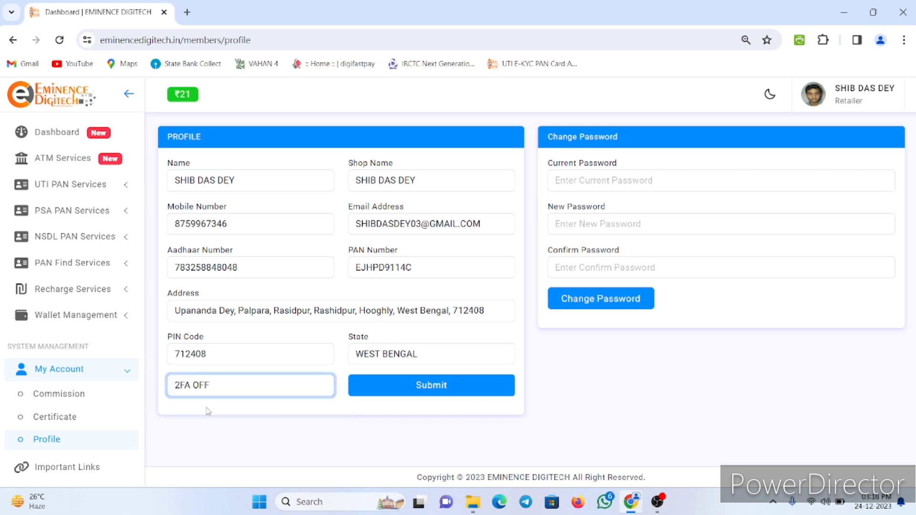
click(406, 389)
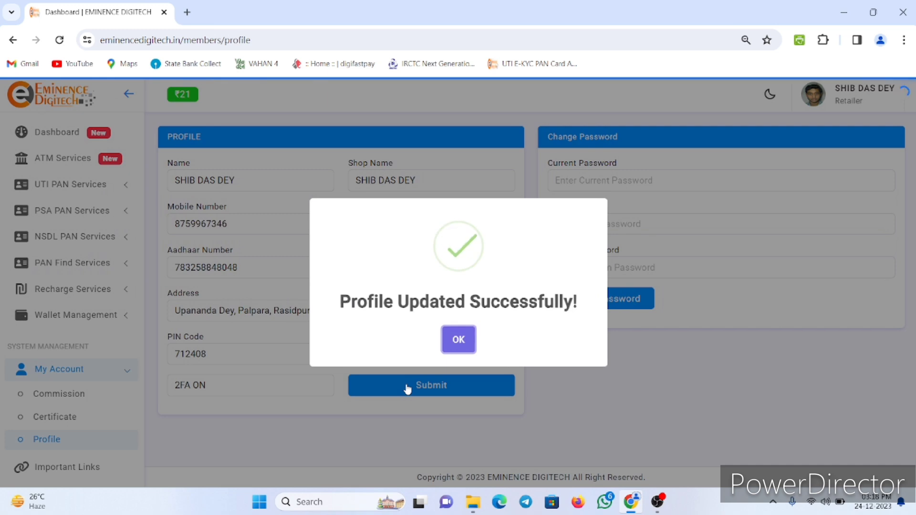
click(462, 340)
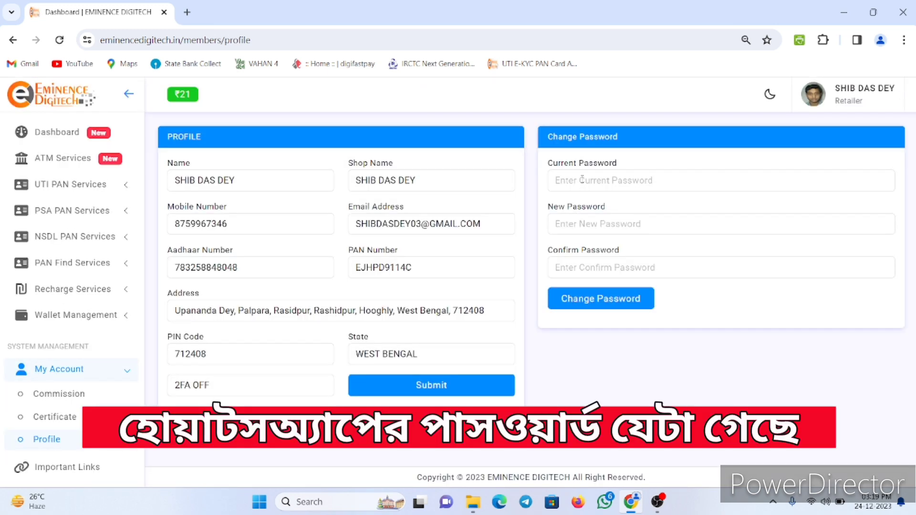
Start filling in the Change Password form by entering the current password.
click(581, 179)
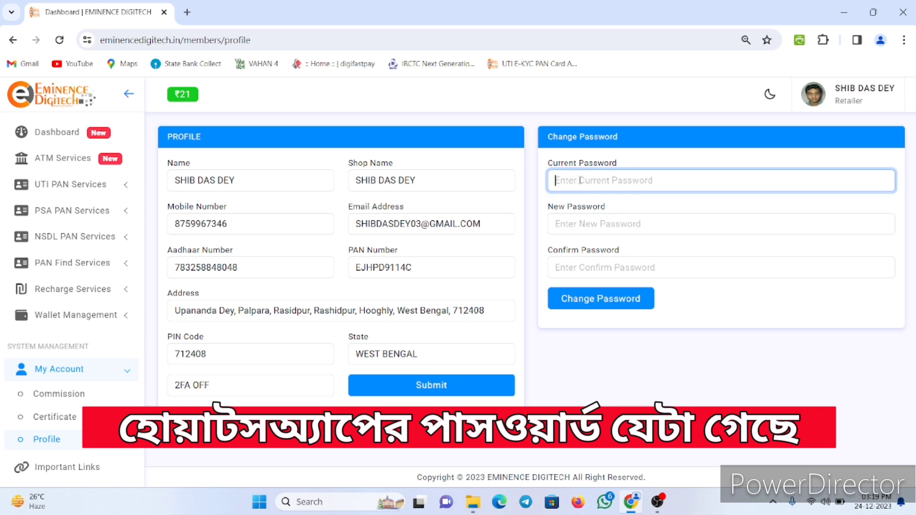
text(1)
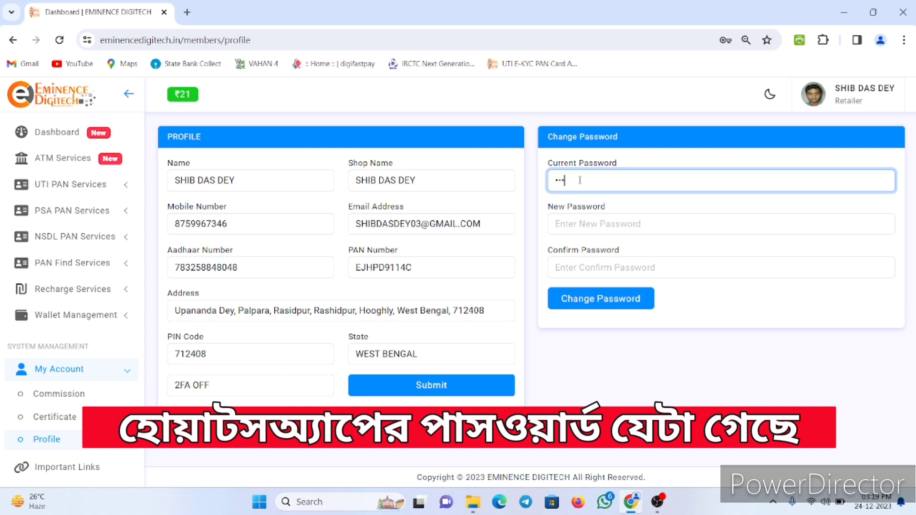
click(581, 223)
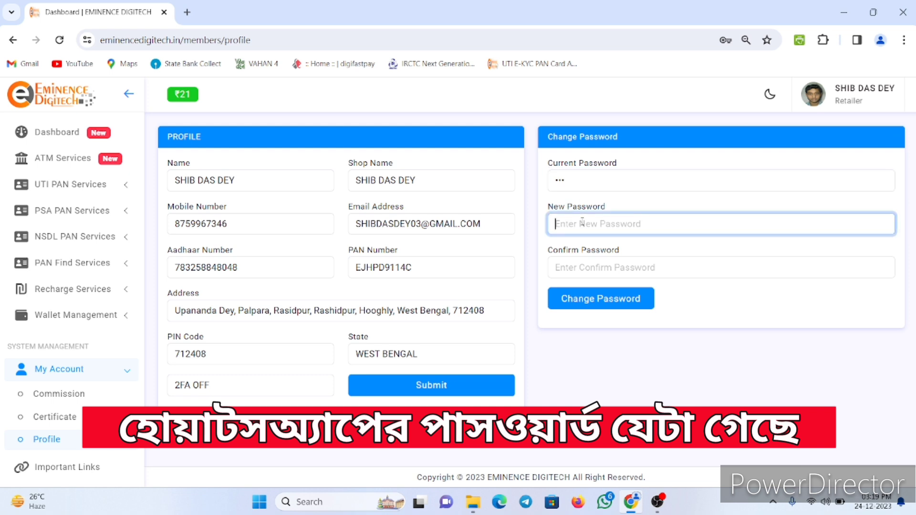
click(575, 267)
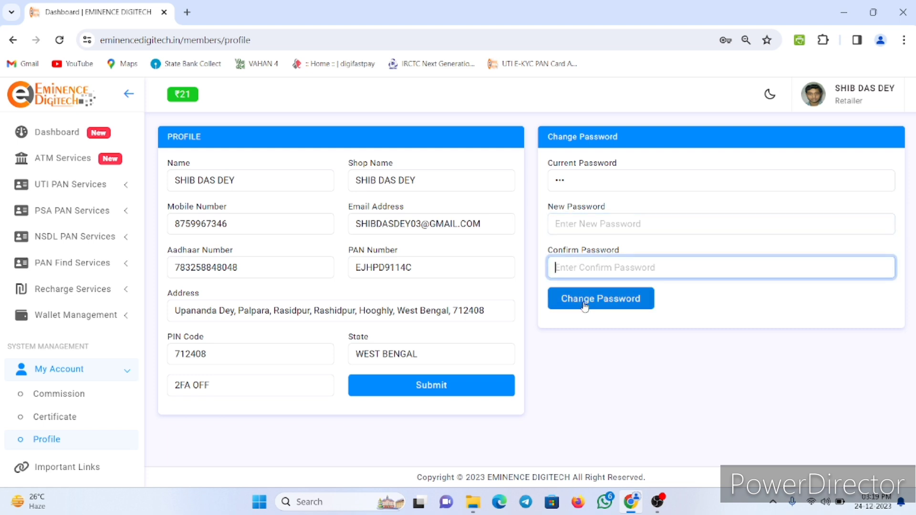
Activate the UTIITSL Revamp e-KYC PAN service from the dashboard and start its PSA onboarding.
click(58, 134)
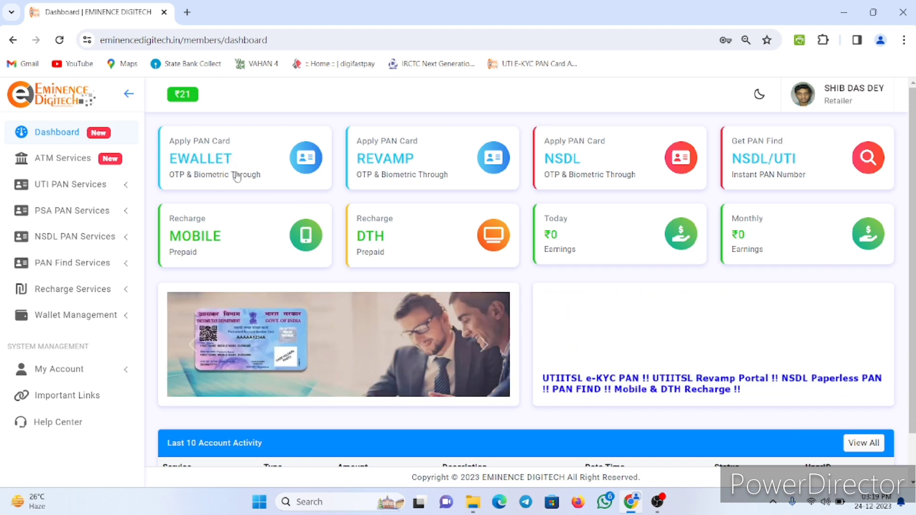
click(391, 174)
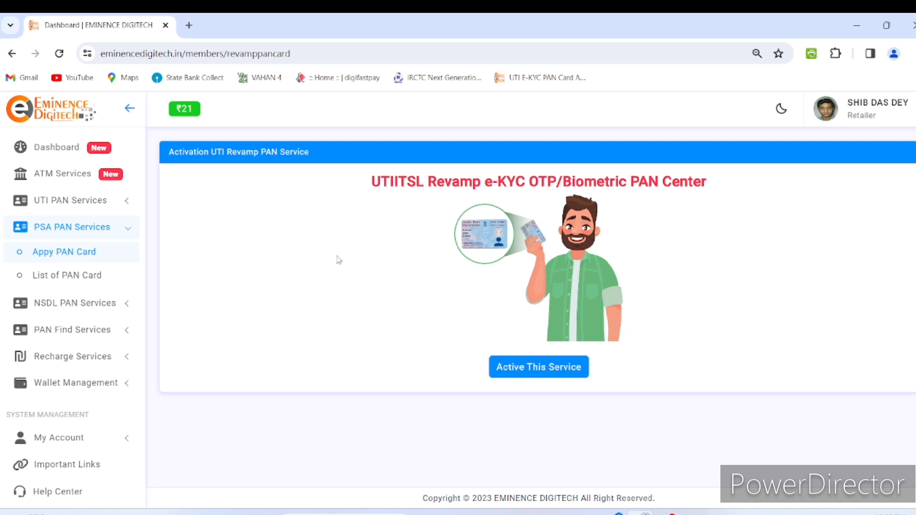
click(525, 368)
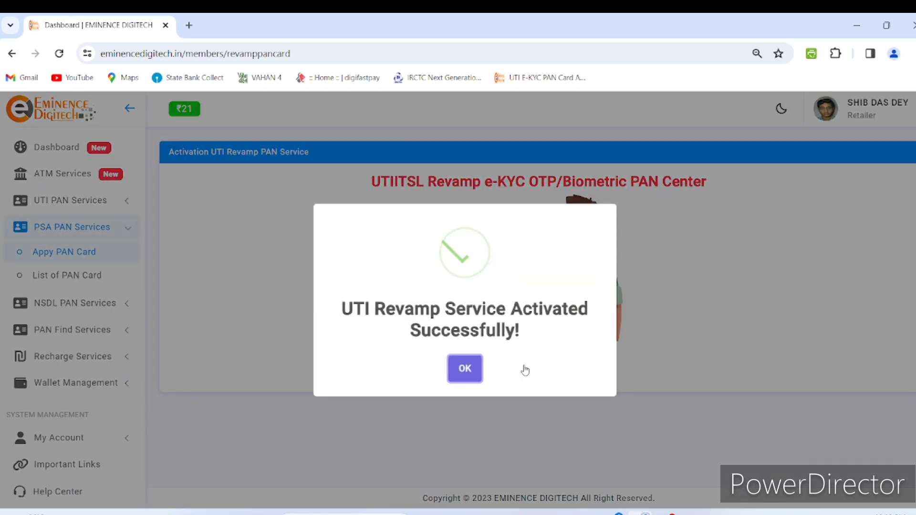
click(463, 369)
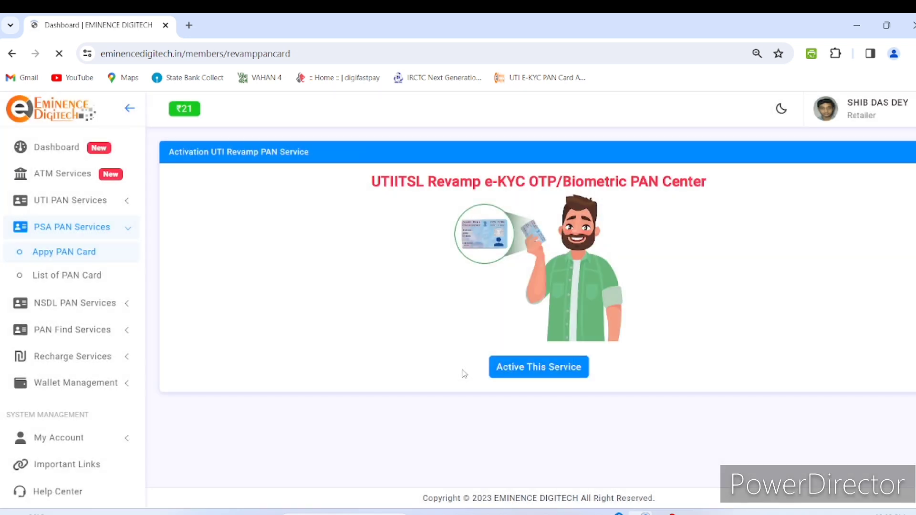
click(467, 379)
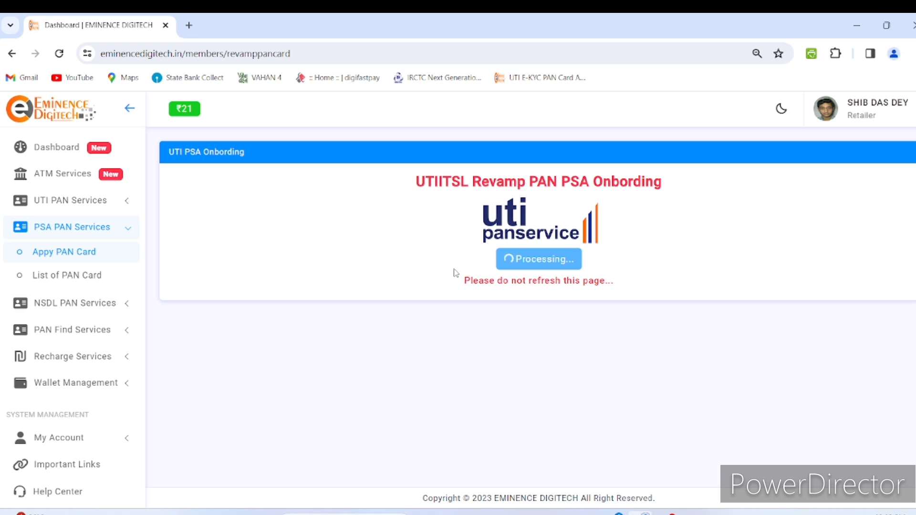
Return to the dashboard and activate the UTIITSL e-KYC PAN card service for the EWALLET option.
click(51, 149)
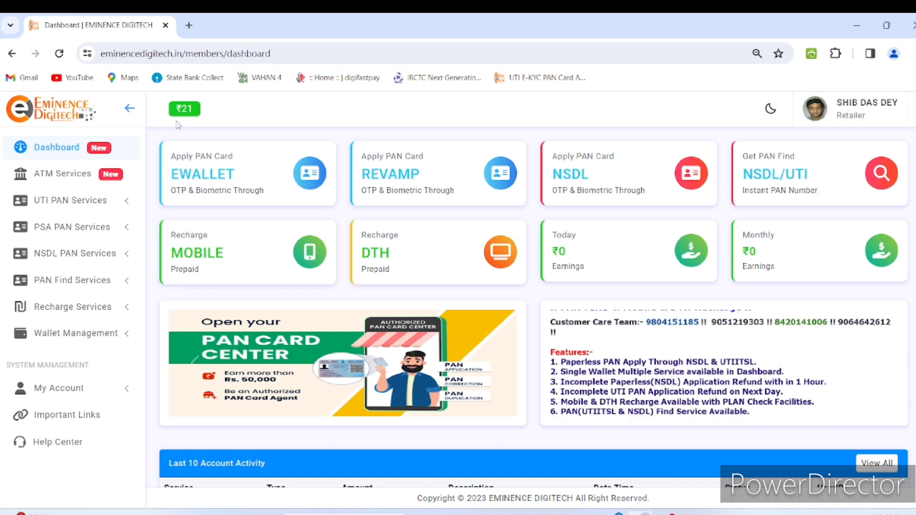
click(212, 193)
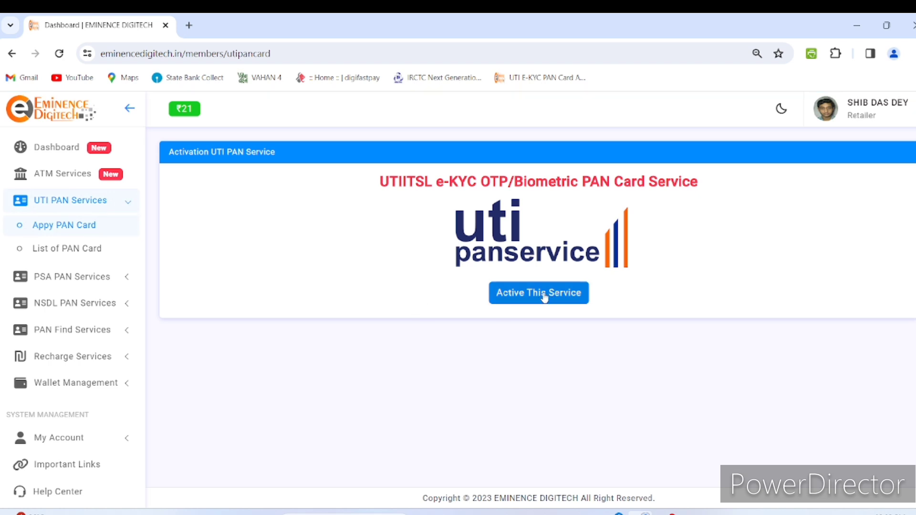
click(525, 300)
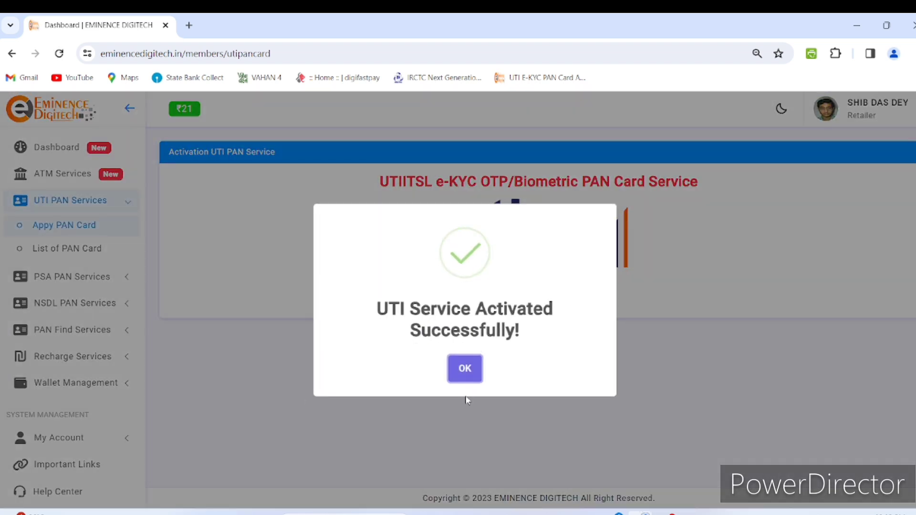
click(466, 375)
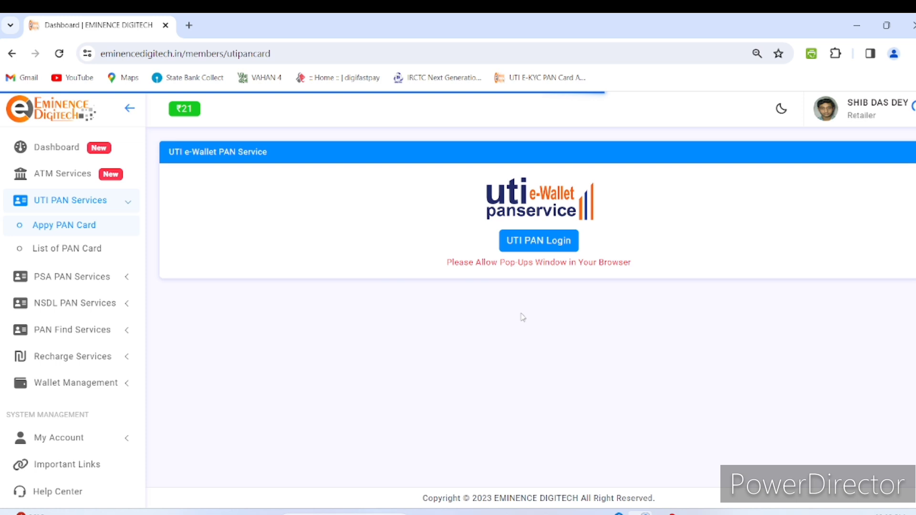
Log in to the UTIITSL PAN Online Services portal, dismiss its notice and review the Apply New PAN options.
click(542, 242)
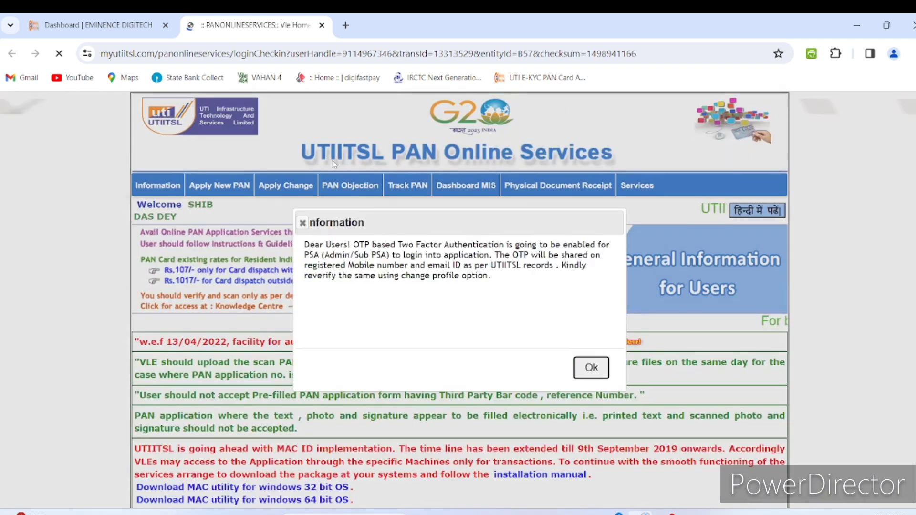
click(591, 367)
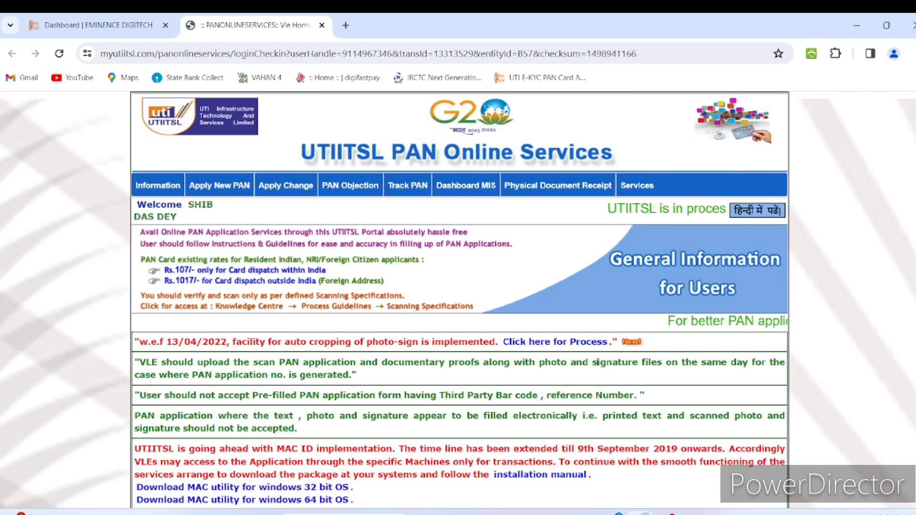
click(117, 26)
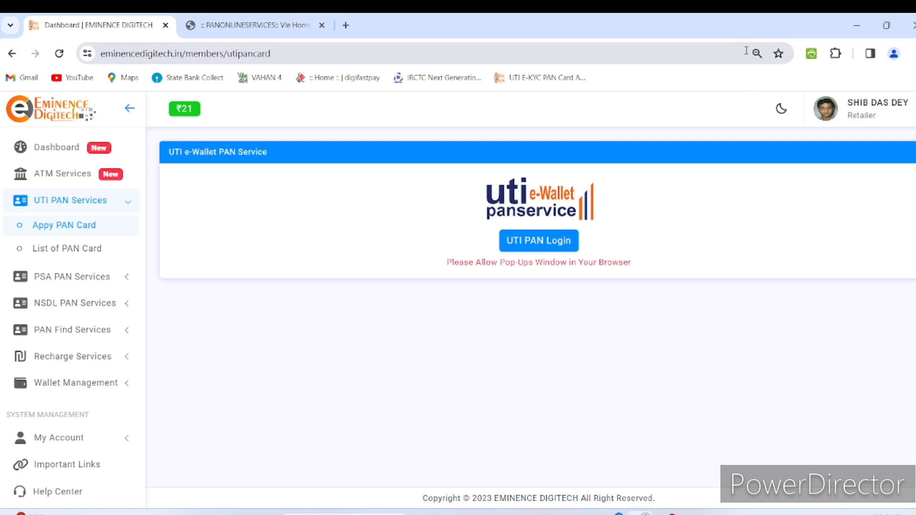
click(277, 22)
mouse_move(222, 180)
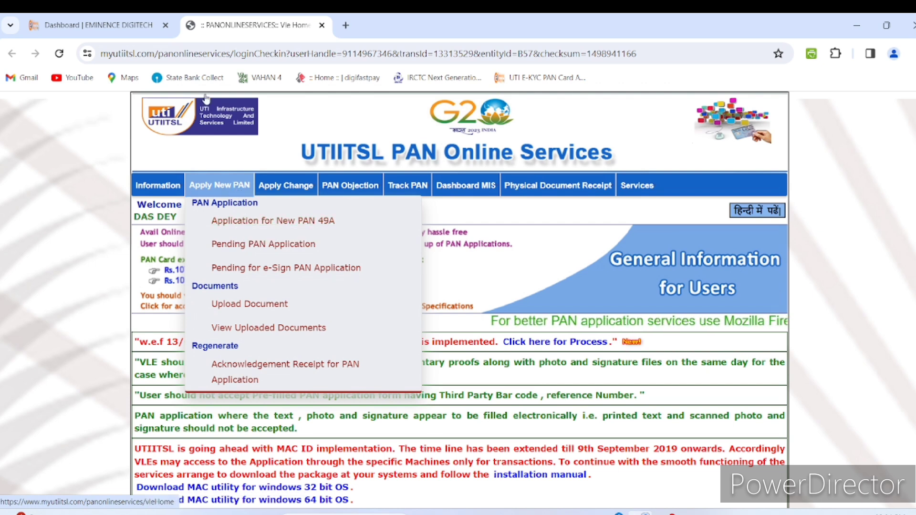
Switch back to Eminence Digitech, view the wallet's Add Money page and return to the dashboard.
click(114, 25)
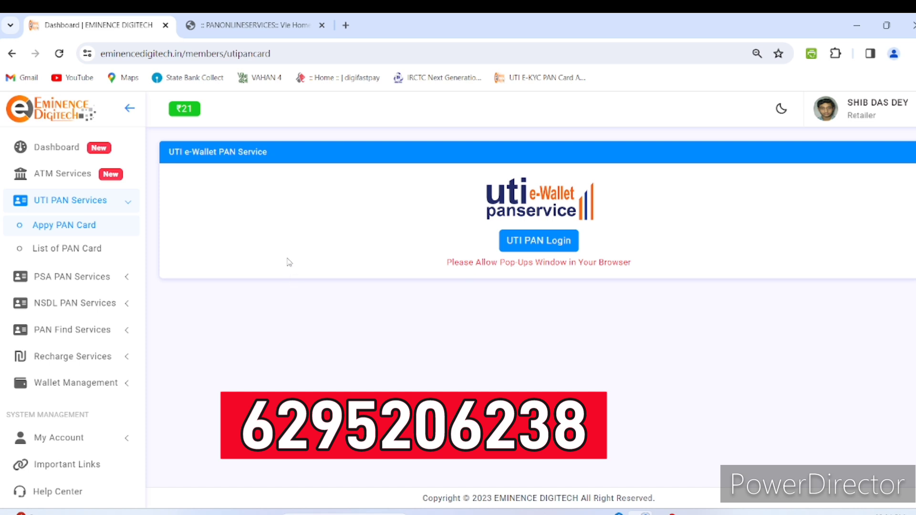
click(61, 385)
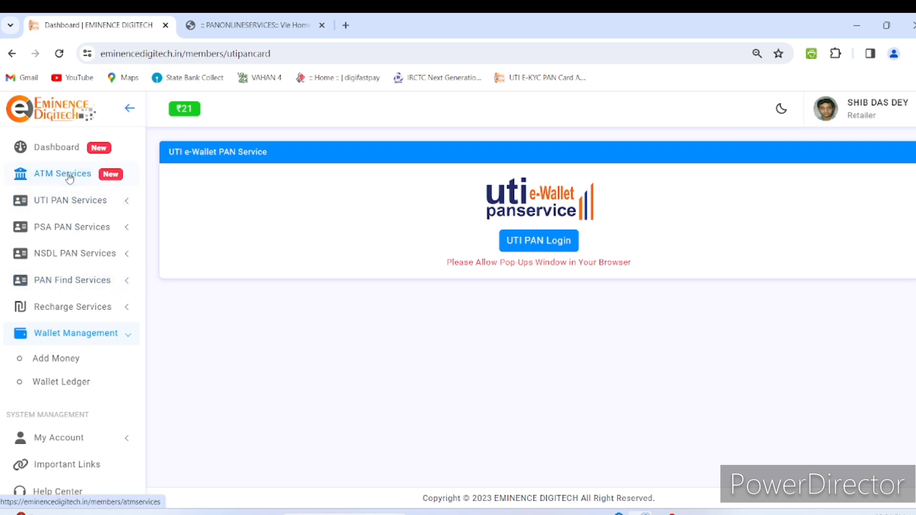
click(55, 364)
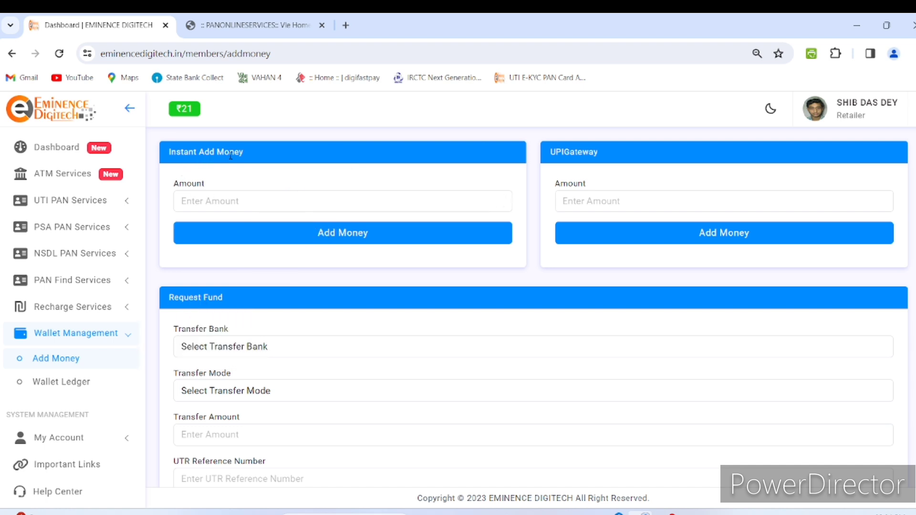
click(201, 203)
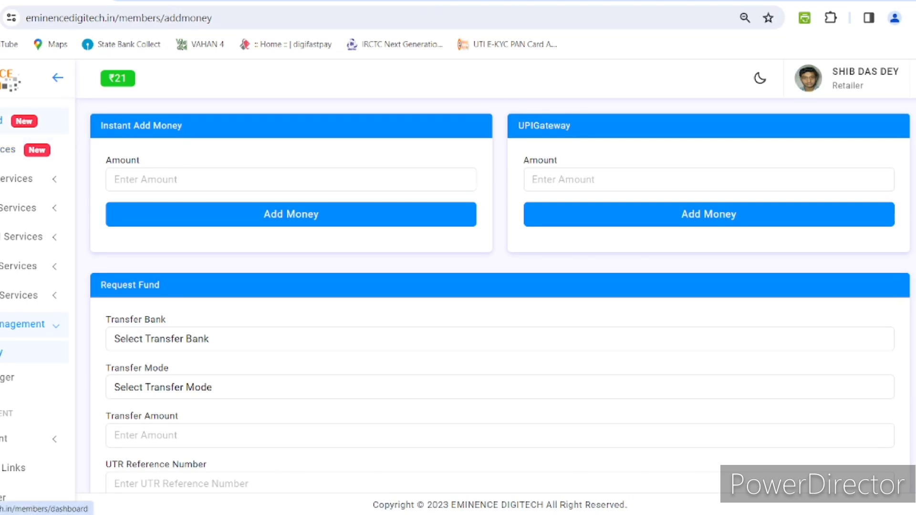
click(2, 120)
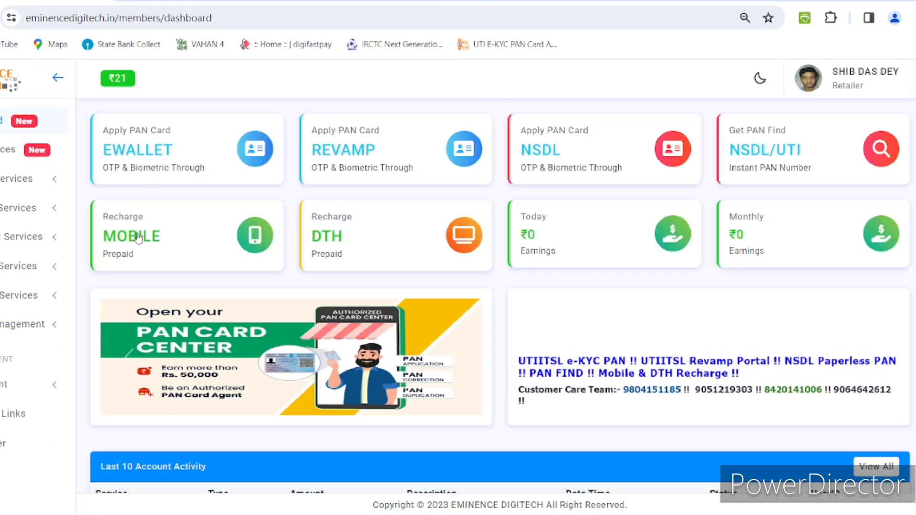